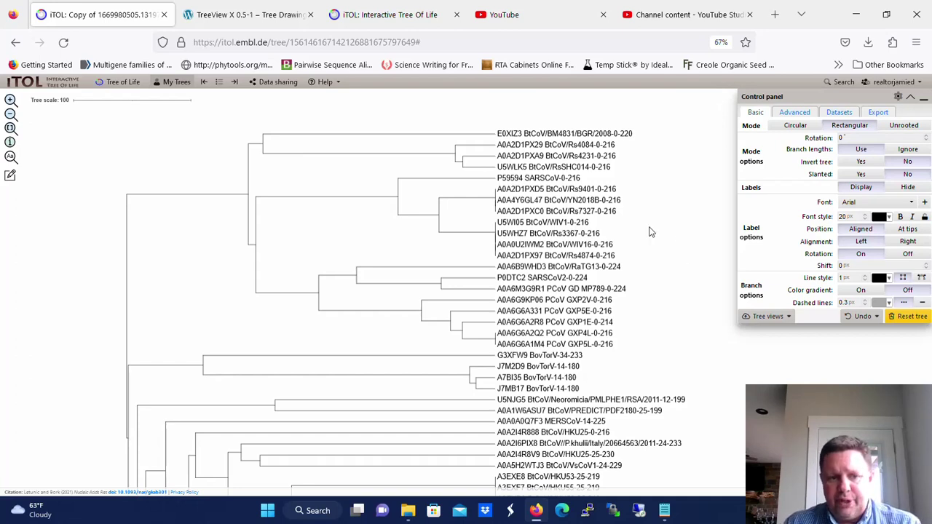
Create a colored range 'Range 1' in #d0e0e3 over the top 20-leaf SARS-related clade.
mouse_move(248, 175)
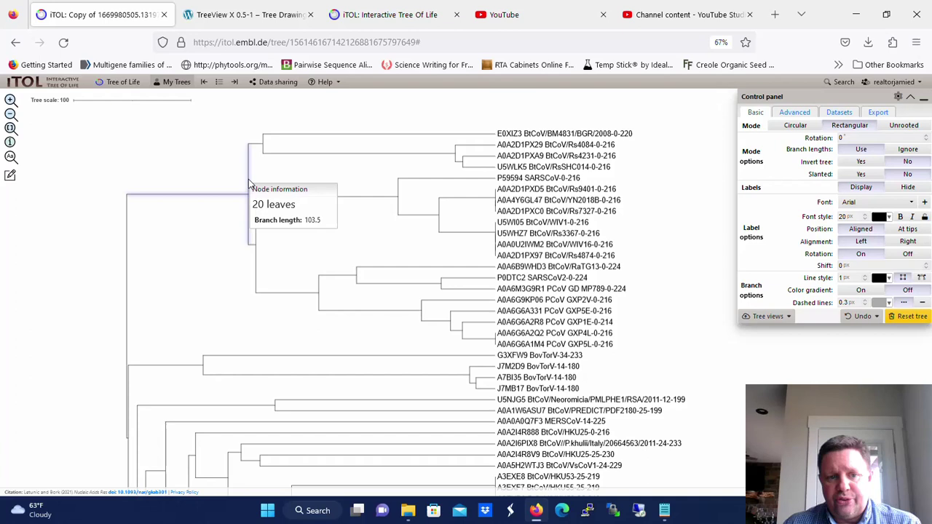
click(249, 182)
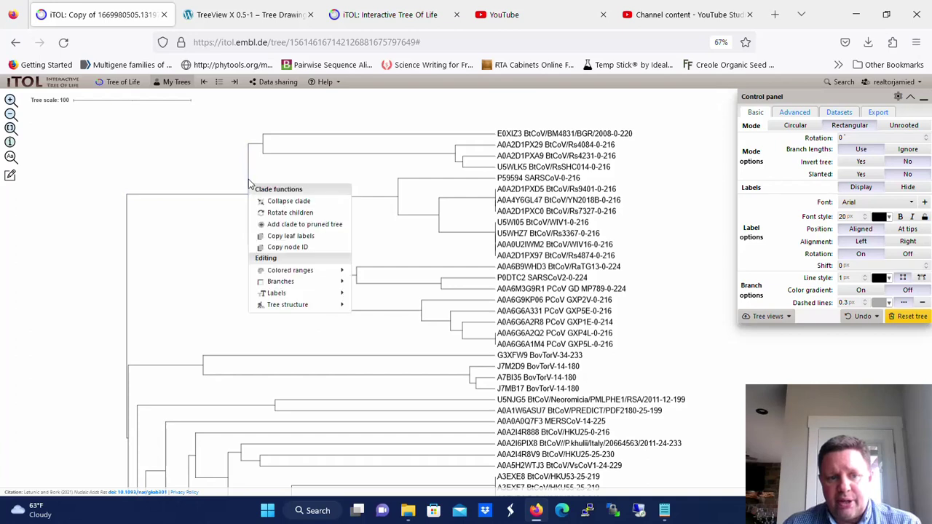
mouse_move(308, 273)
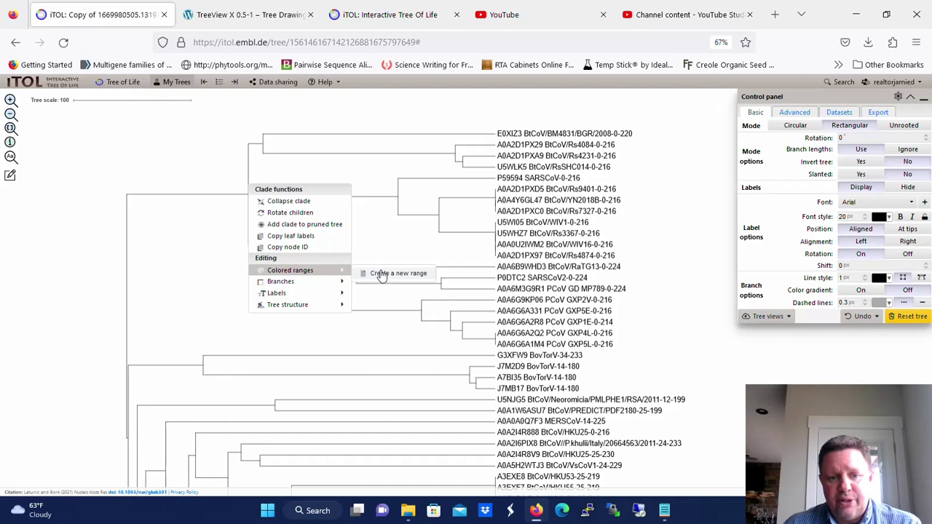
click(382, 273)
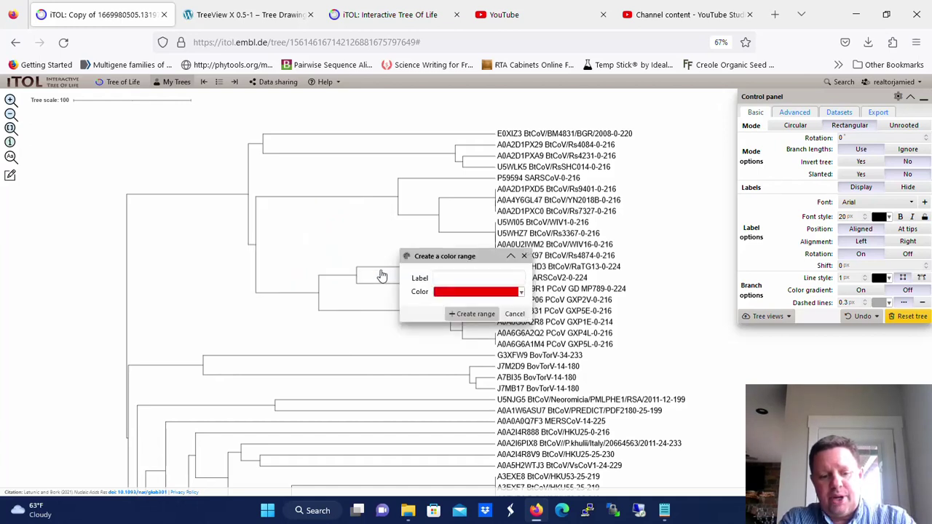
text(Range)
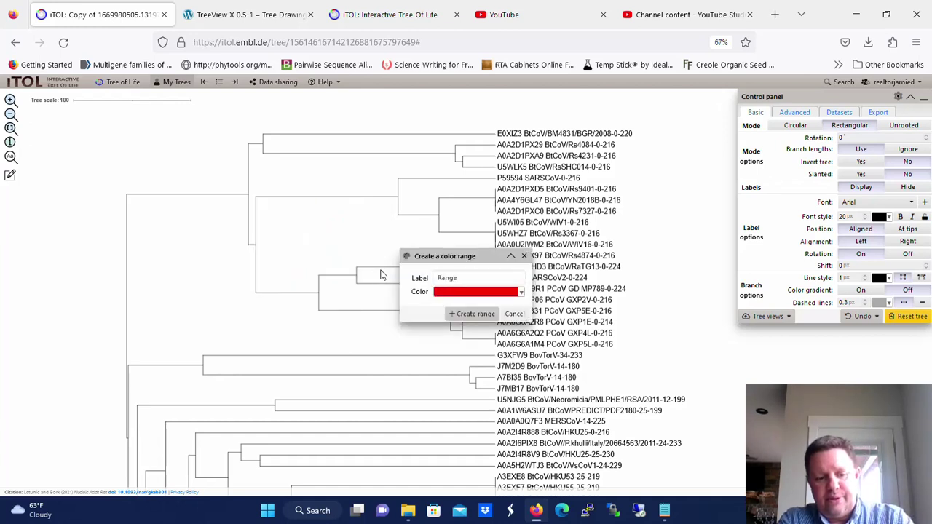
text( 1)
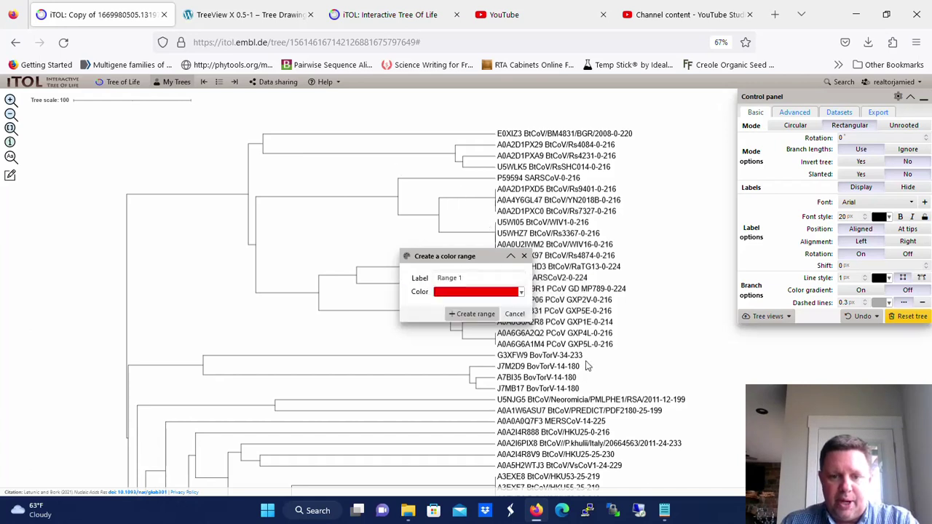
click(521, 293)
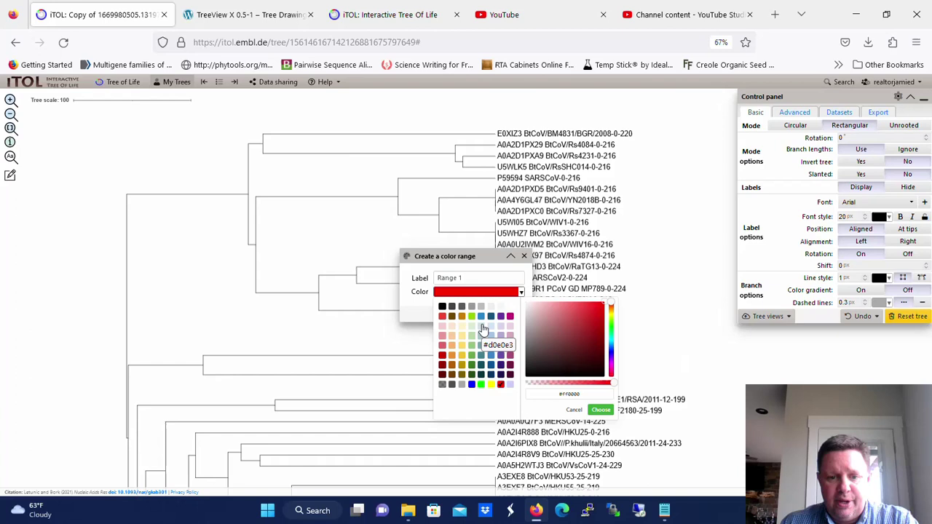
click(481, 326)
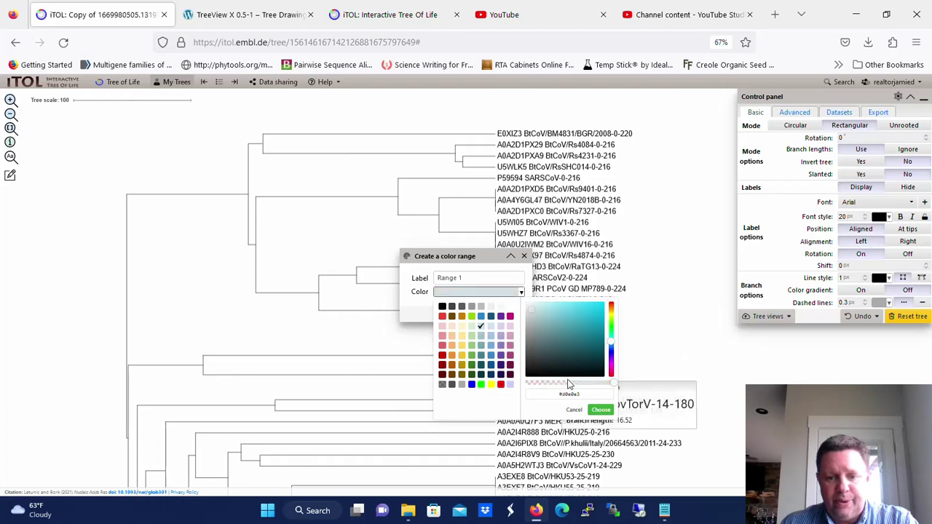
click(601, 410)
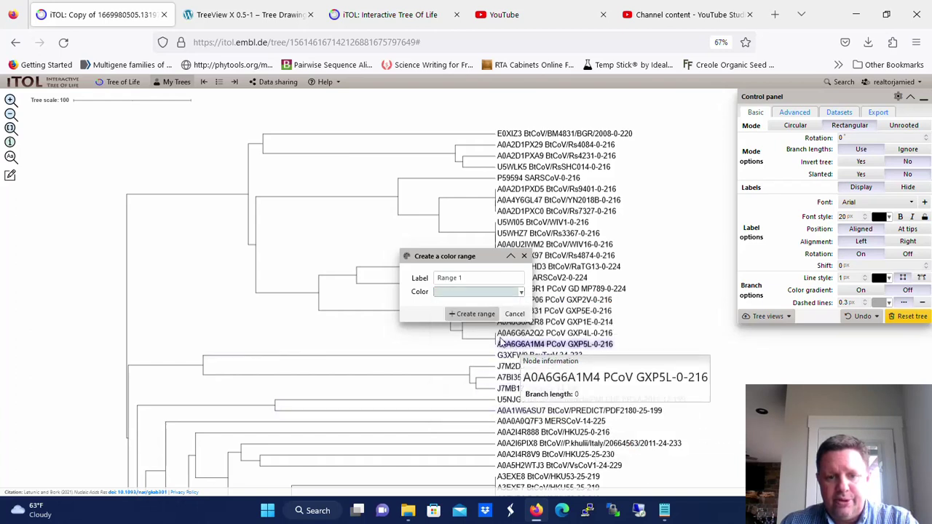
click(473, 314)
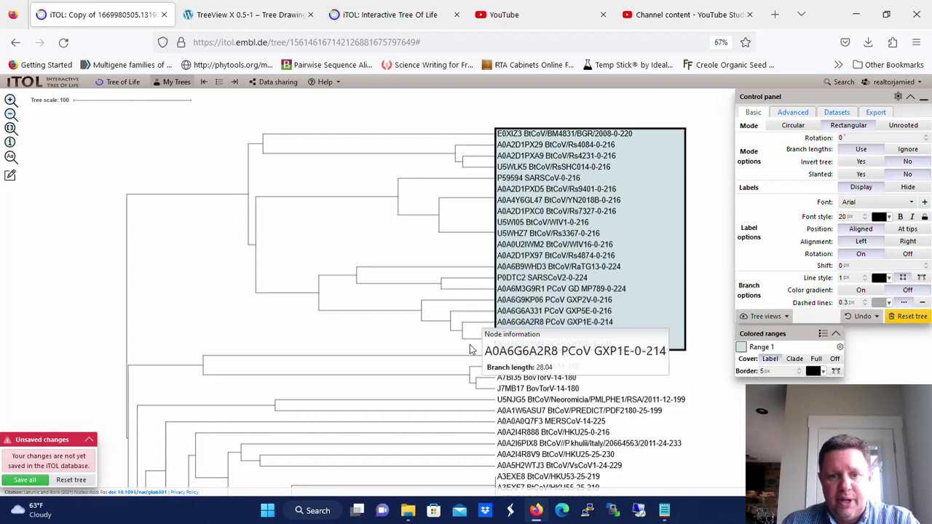
Create a colored range 'Range 2' in light pink #f4cccc over the four BovTorV leaves.
drag(227, 288, 213, 151)
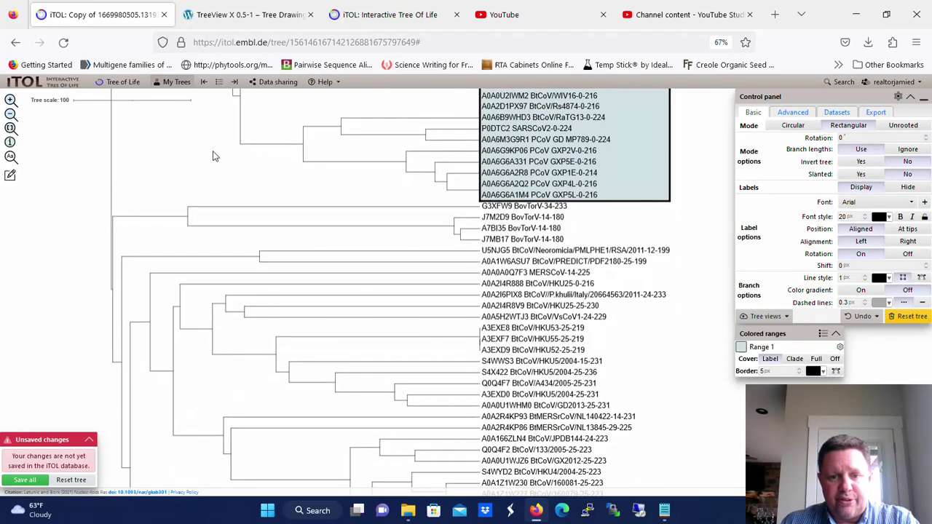
click(183, 220)
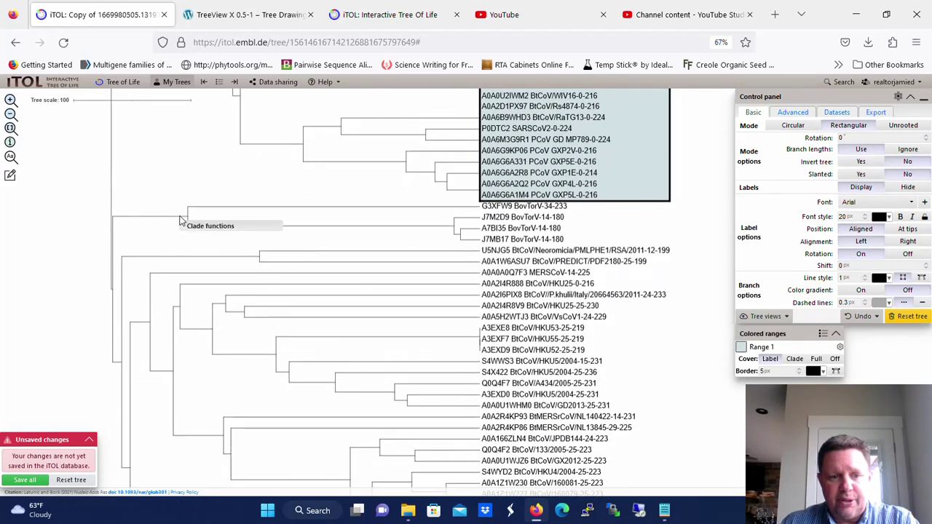
mouse_move(236, 312)
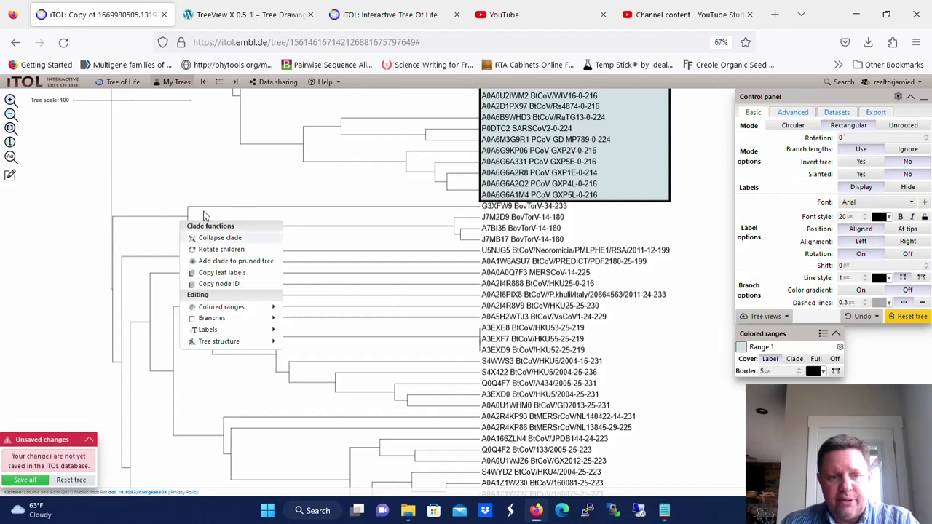
click(194, 189)
mouse_move(188, 214)
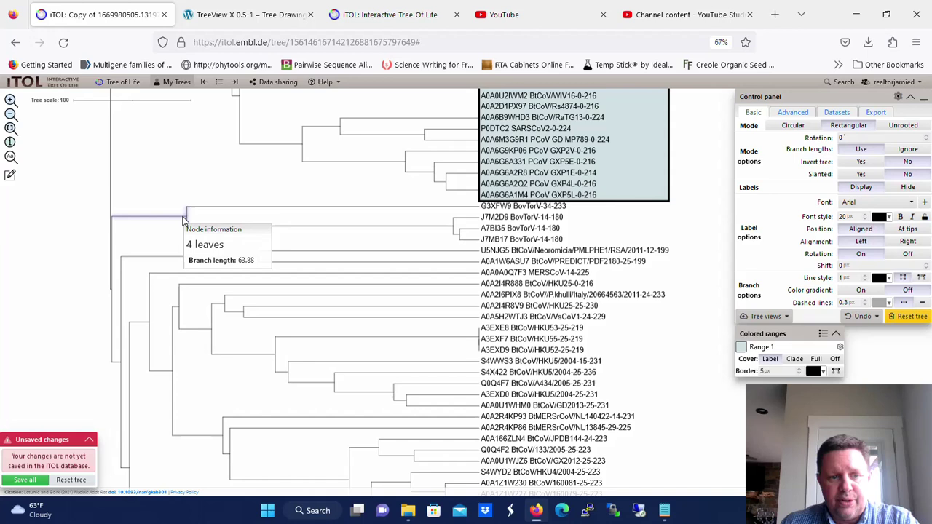
click(184, 220)
mouse_move(235, 308)
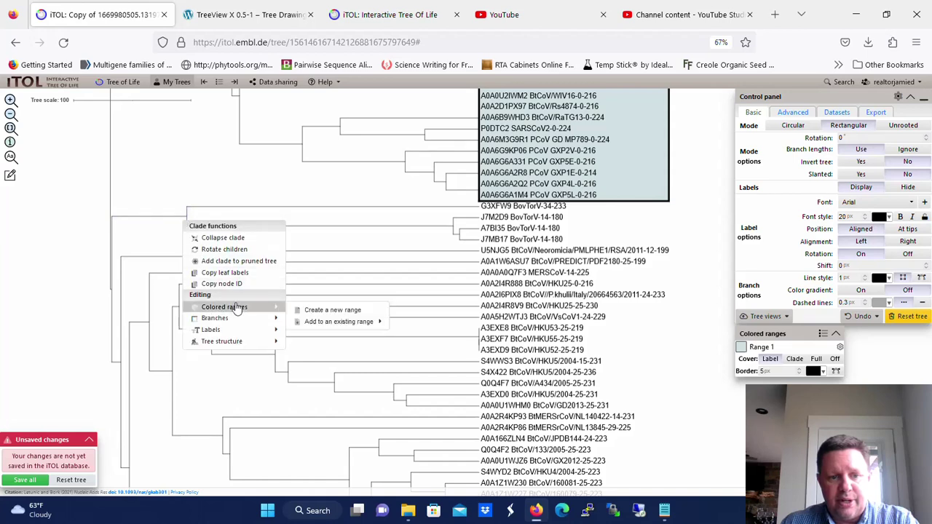
click(306, 310)
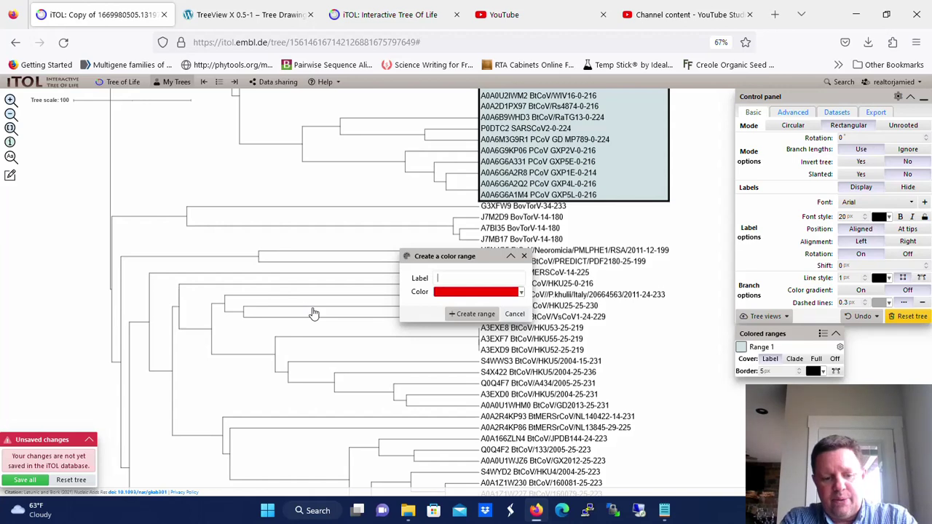
text(Range 2)
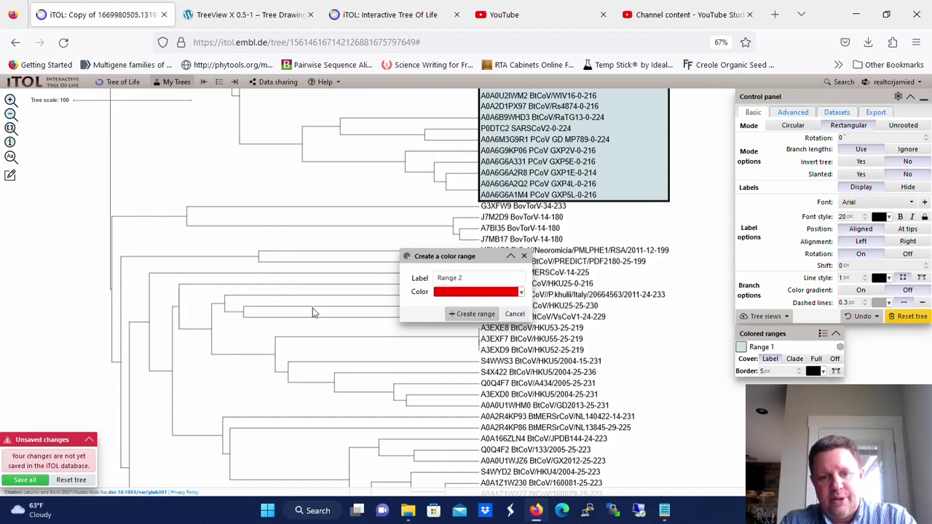
click(521, 295)
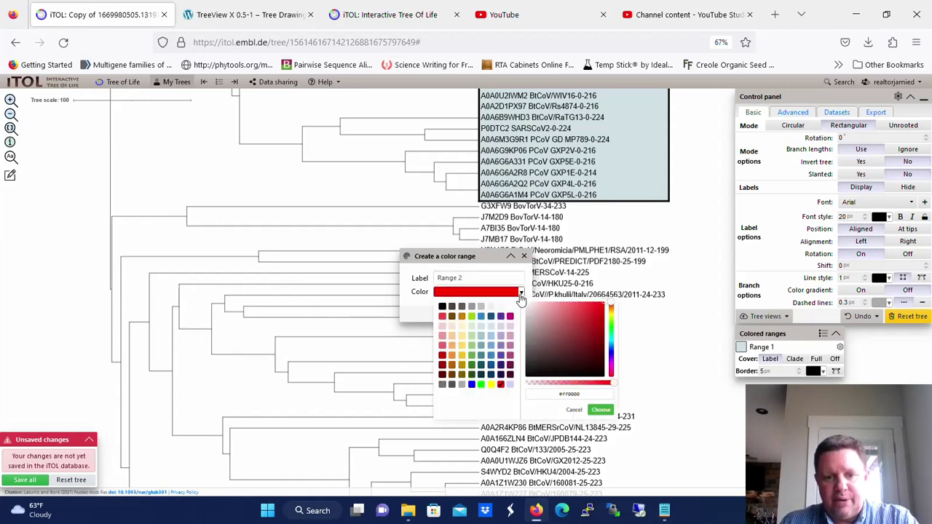
click(442, 327)
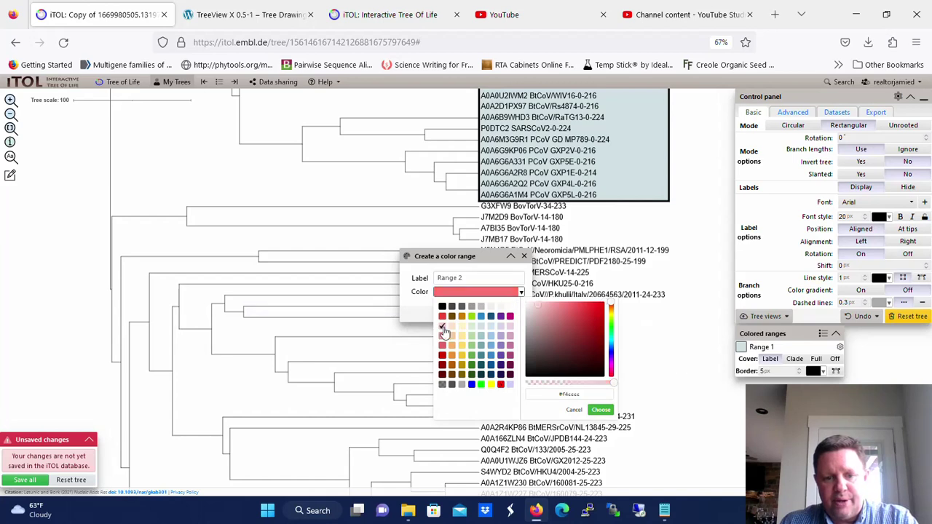
click(598, 412)
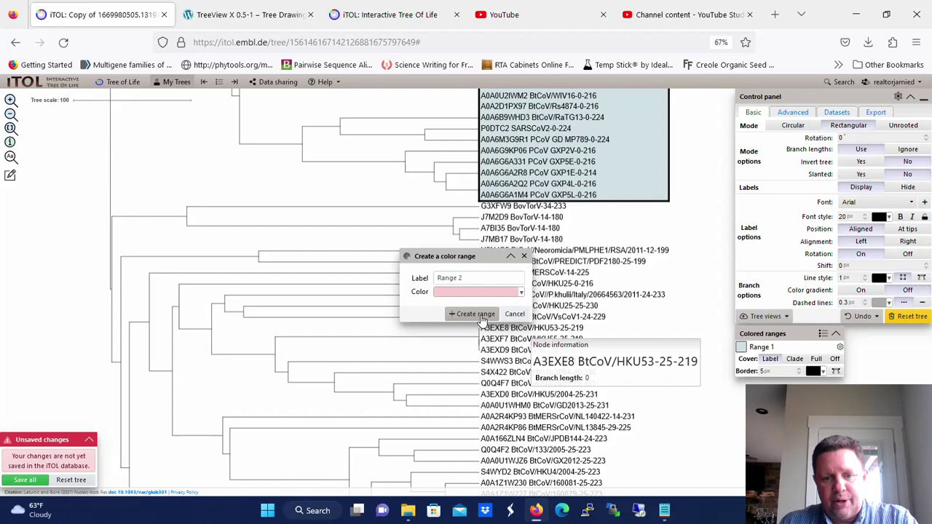
click(478, 318)
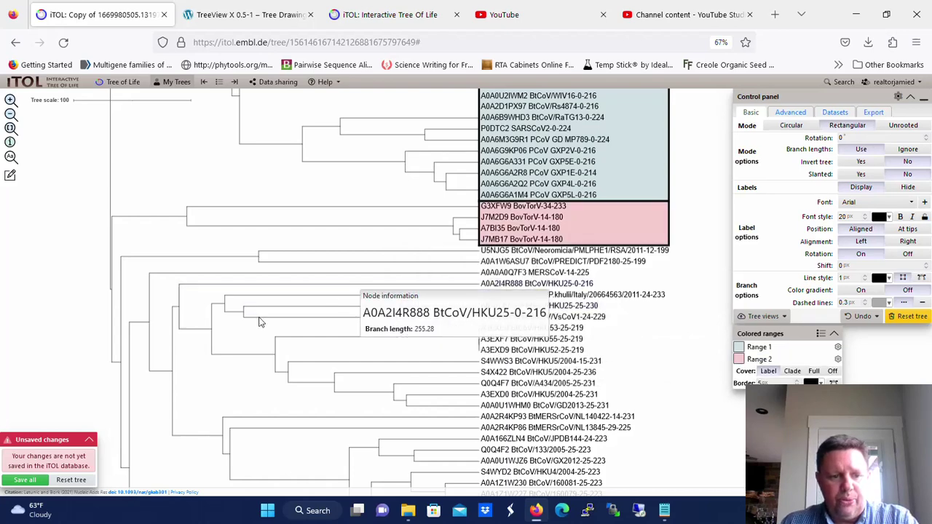
Add 'Range 3' in pink #ead1dc over the 16-leaf HKU4/MERS-related bat clade, then review the ranges.
drag(102, 372, 80, 214)
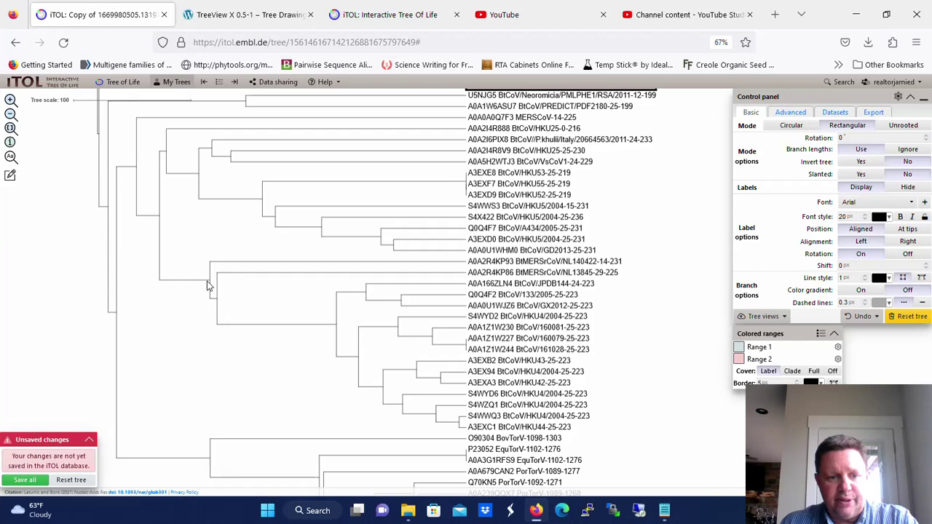
mouse_move(210, 290)
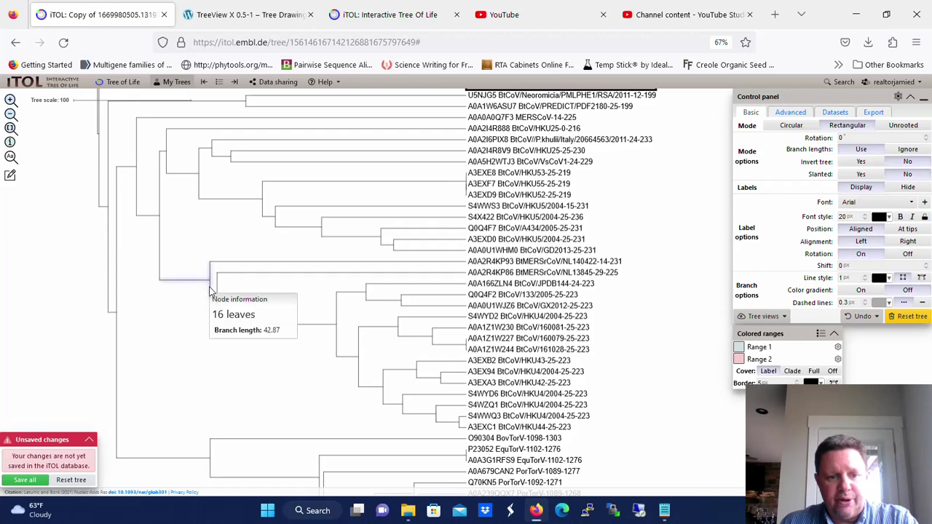
click(210, 291)
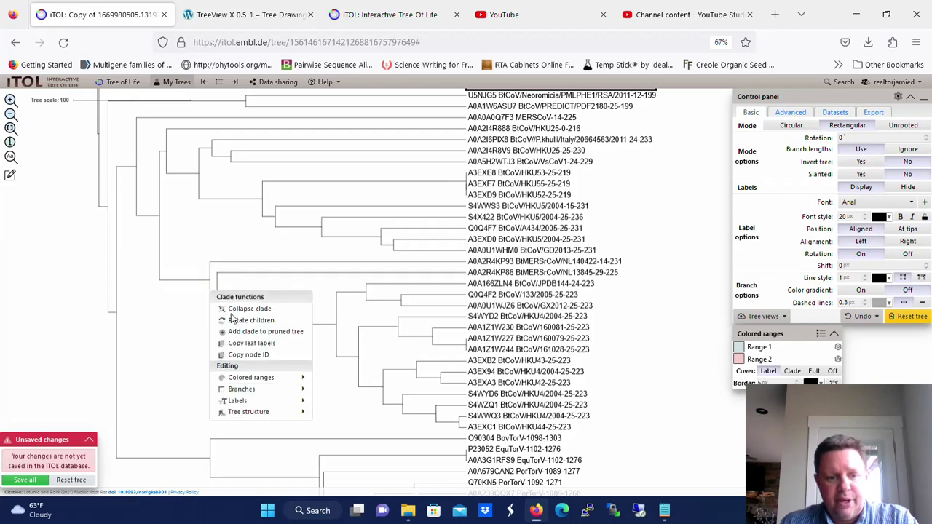
mouse_move(268, 378)
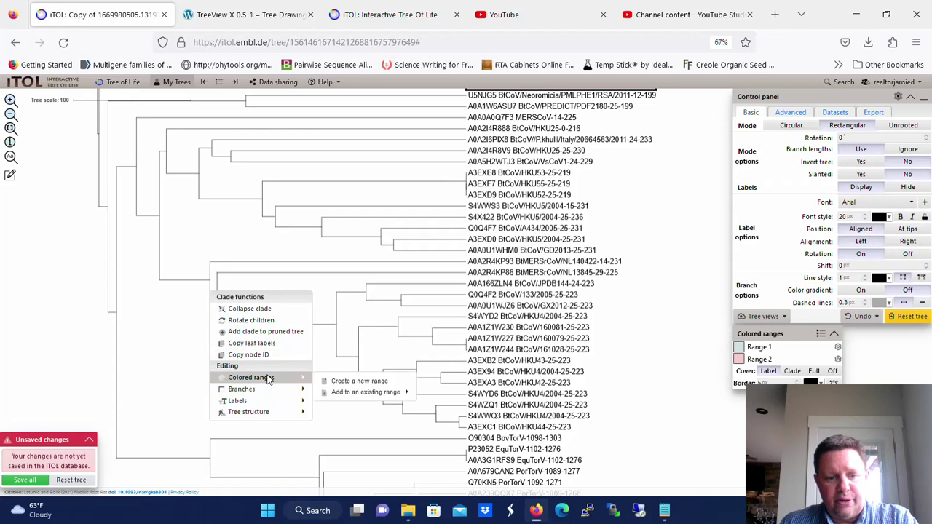
click(349, 383)
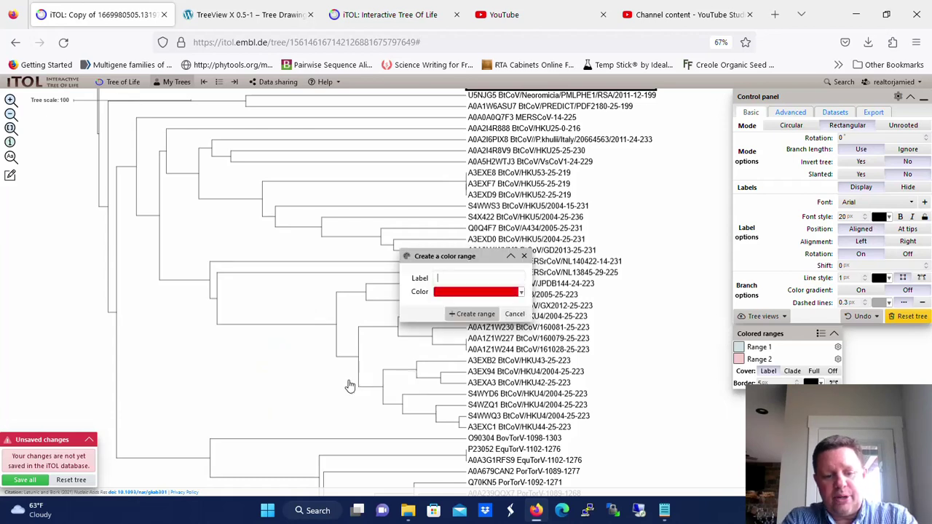
text(Range 3)
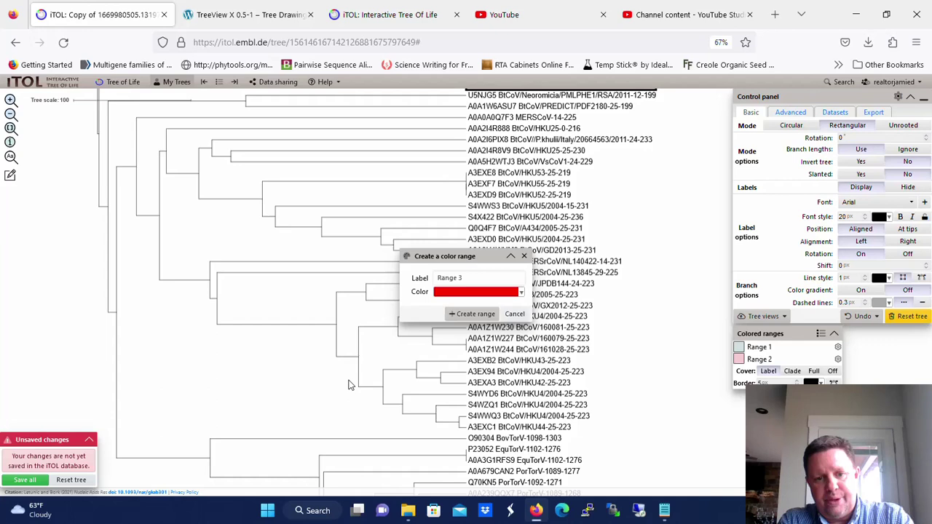
click(520, 293)
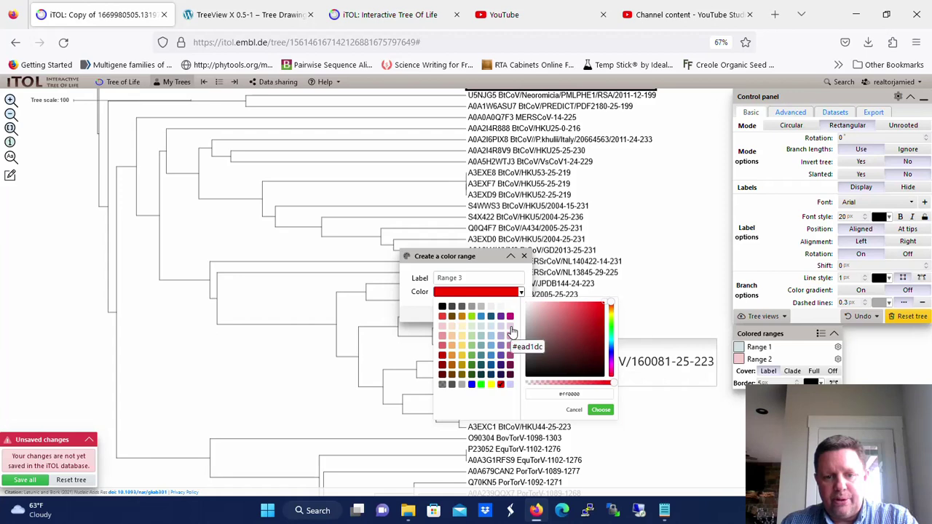
click(510, 327)
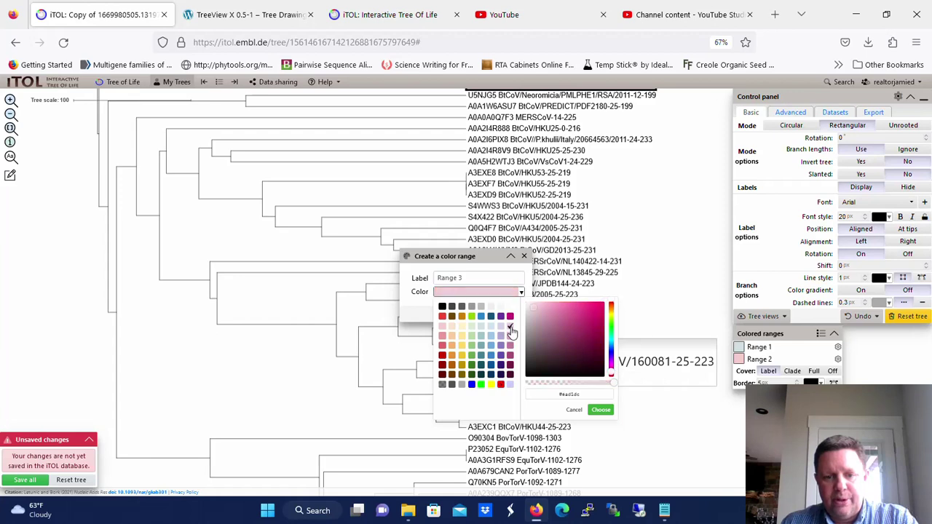
click(599, 411)
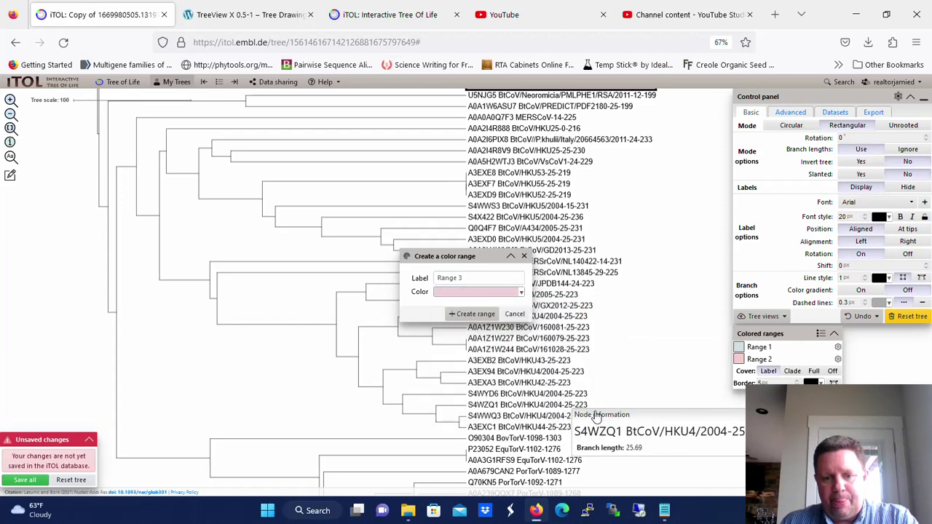
click(475, 314)
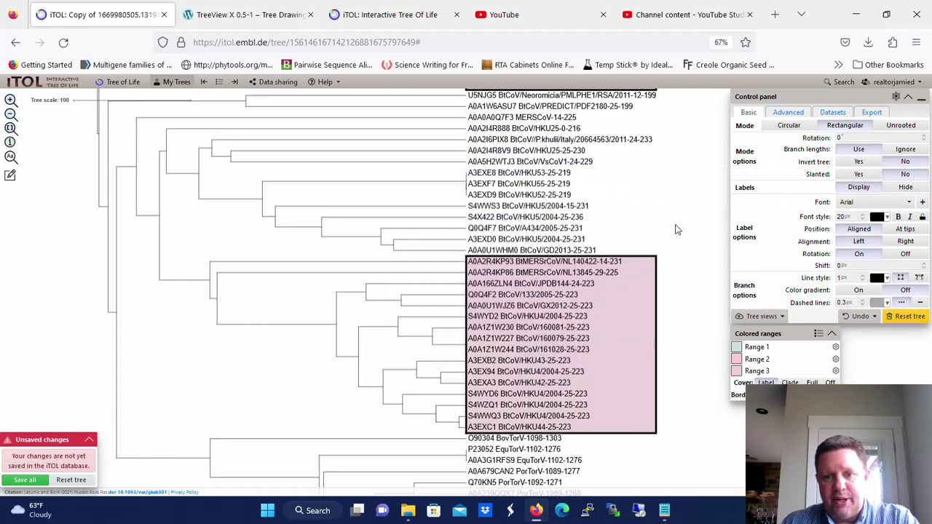
drag(685, 238, 639, 250)
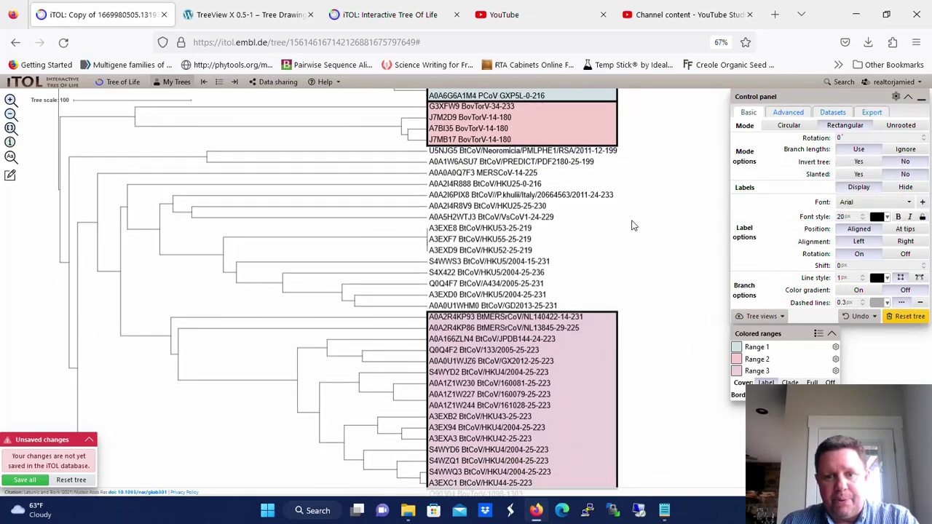
drag(632, 222, 666, 383)
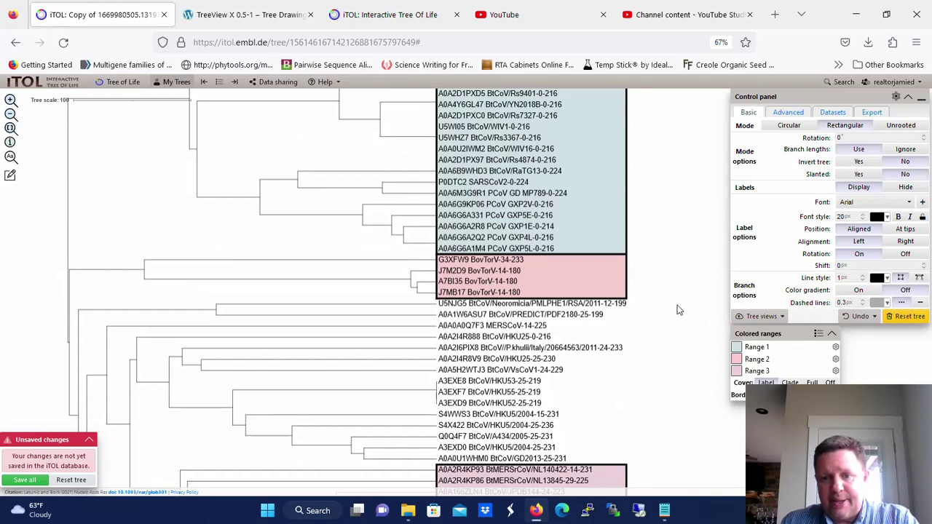
Switch the tree to Circular mode and shift it left on the canvas.
click(783, 129)
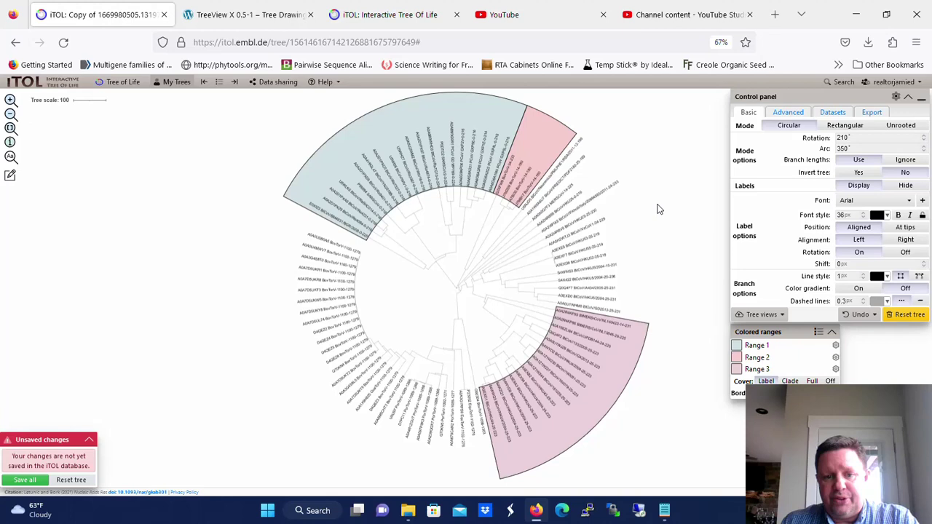
drag(643, 223, 490, 234)
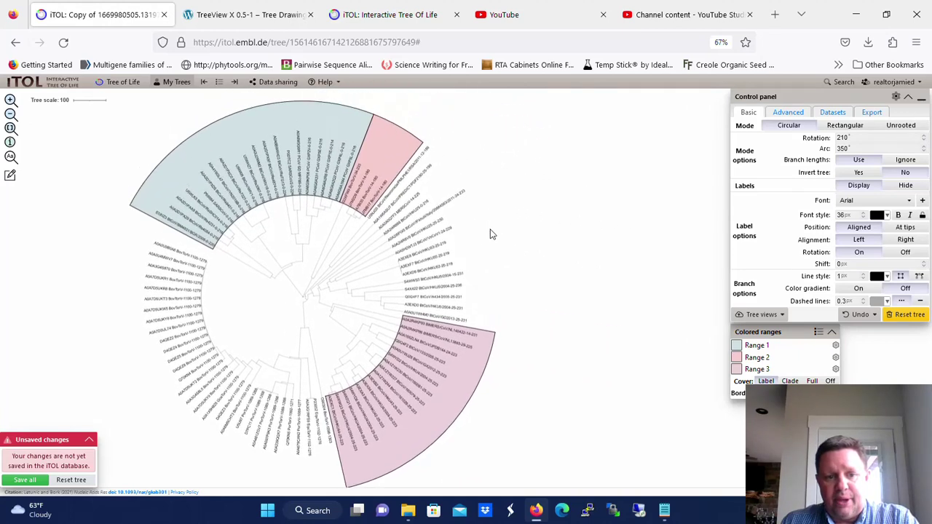
Turn on the colored ranges legend and title it 'Three Ranges'.
click(819, 334)
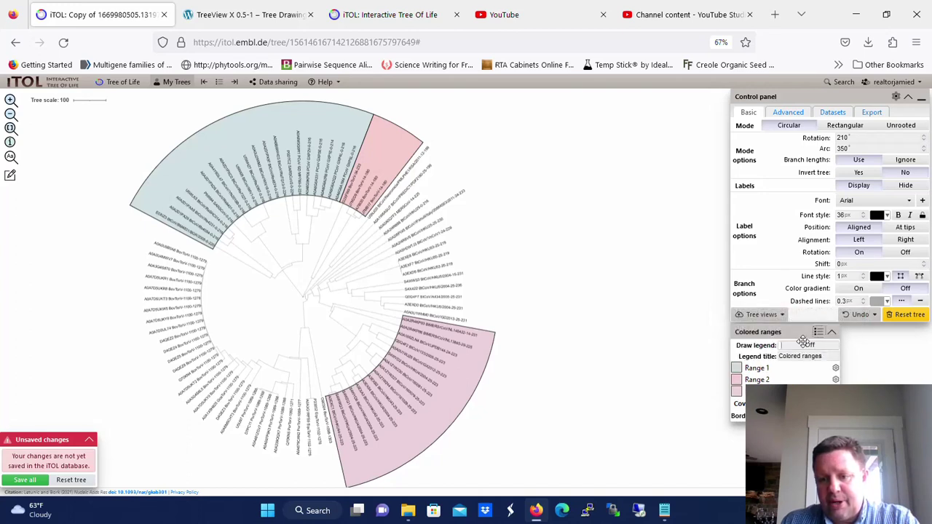
click(810, 347)
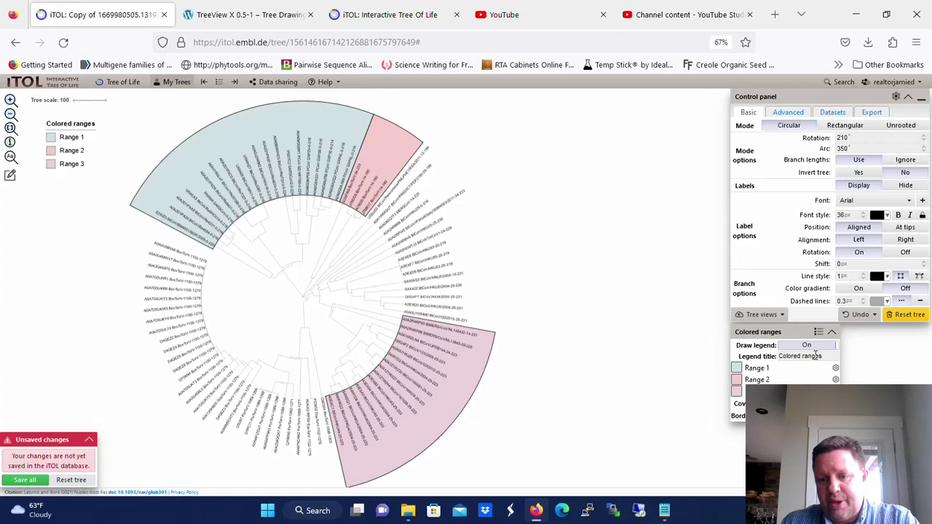
click(821, 356)
drag(834, 356, 779, 352)
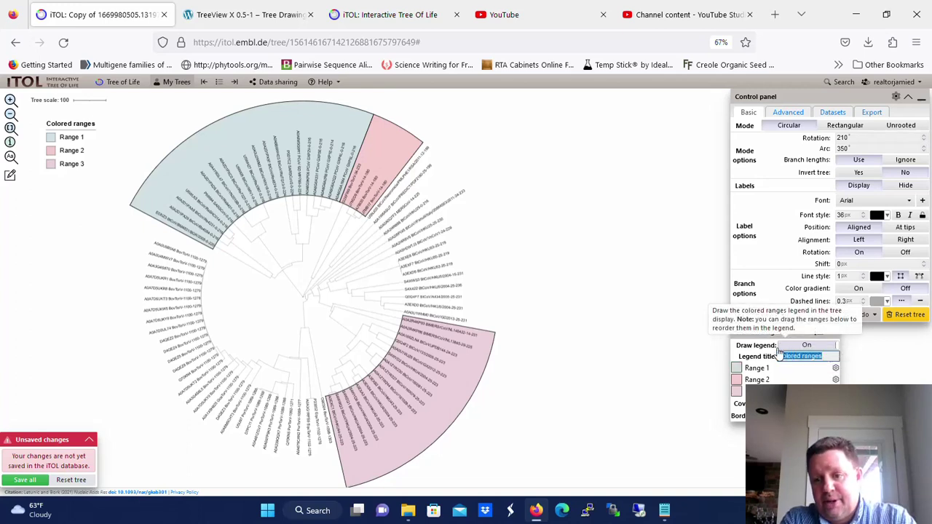
text(Three)
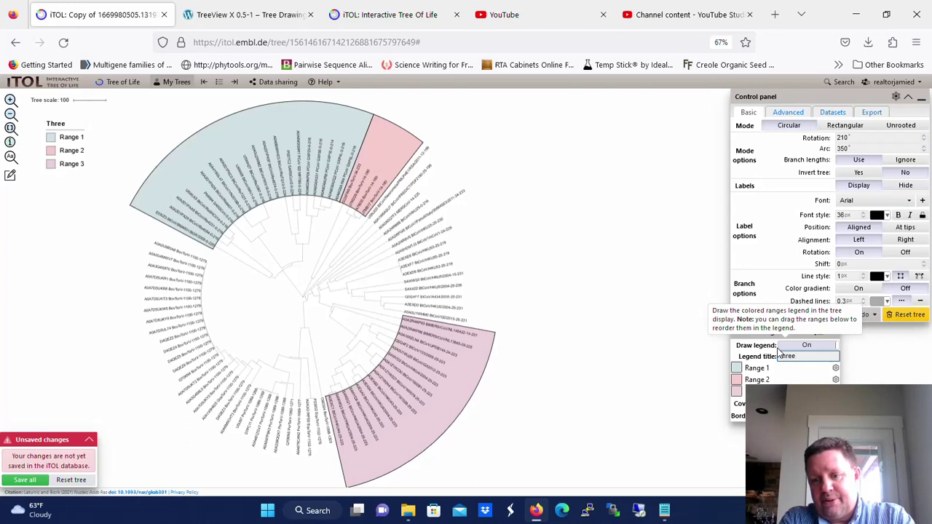
text( Ranges)
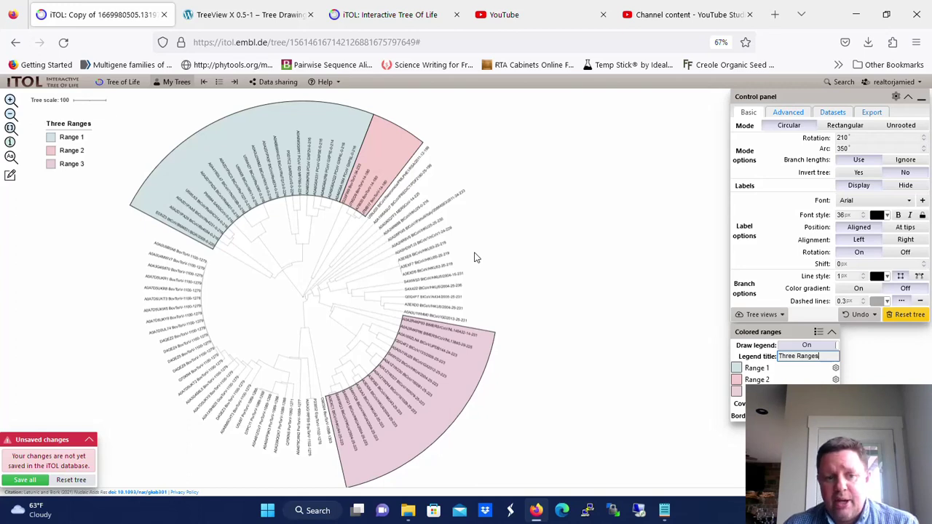
Increase the branch line width to 5 px.
mouse_move(315, 298)
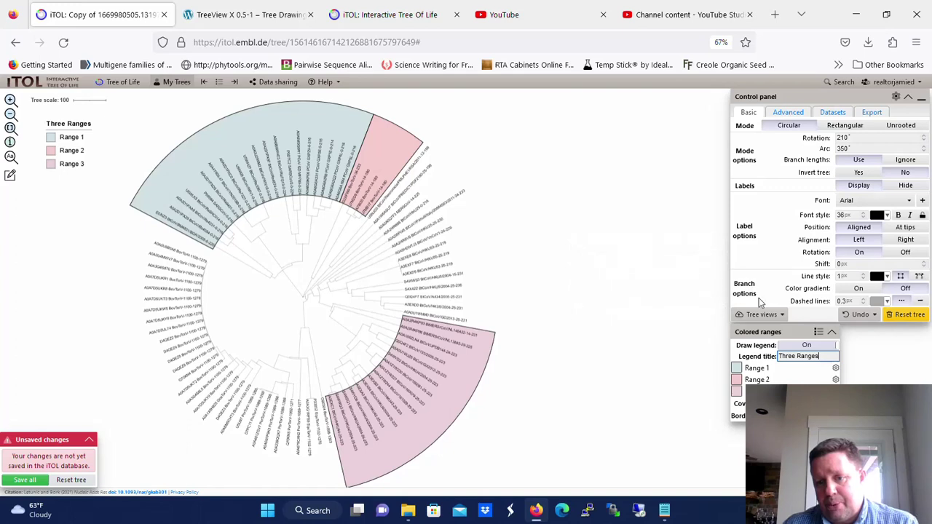
click(864, 275)
click(864, 275)
click(865, 276)
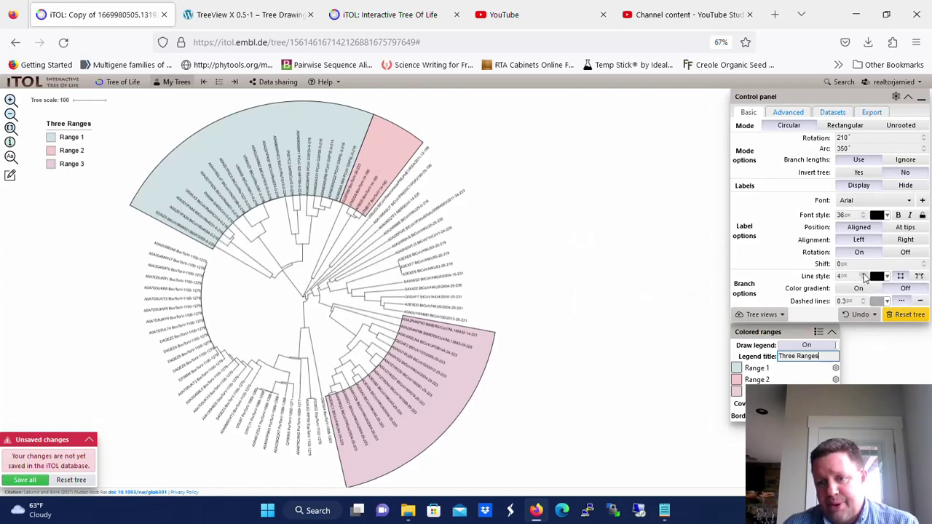
click(864, 275)
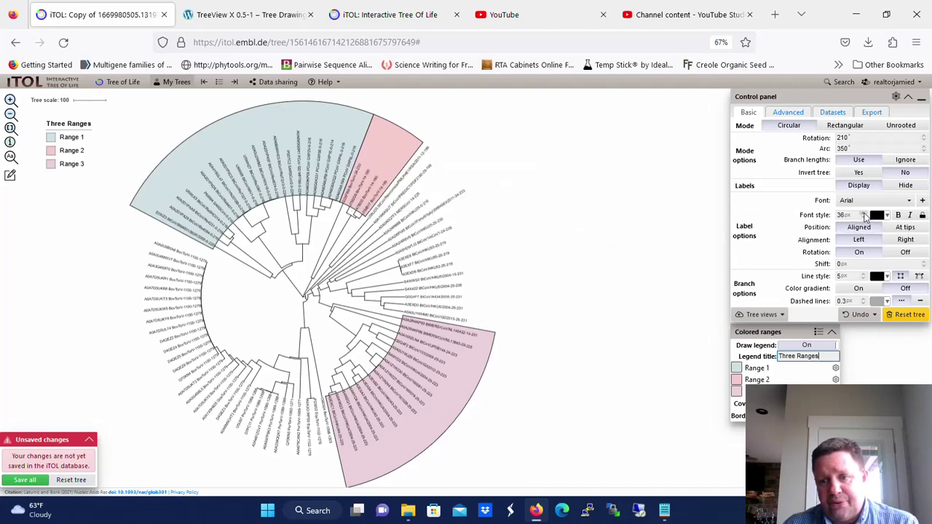
Enlarge the leaf label font size from 36 to 48 px.
click(864, 214)
click(864, 213)
click(863, 213)
click(863, 213)
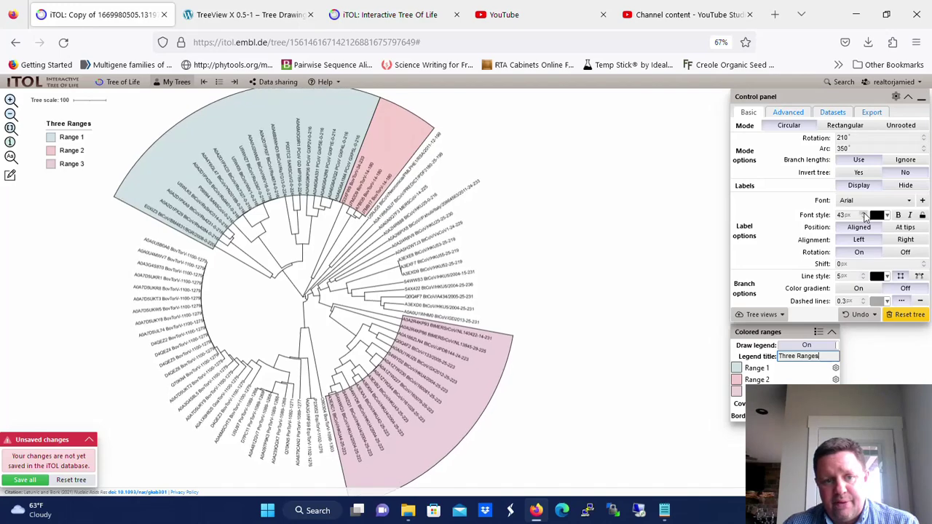
click(863, 215)
click(864, 215)
click(863, 214)
click(863, 214)
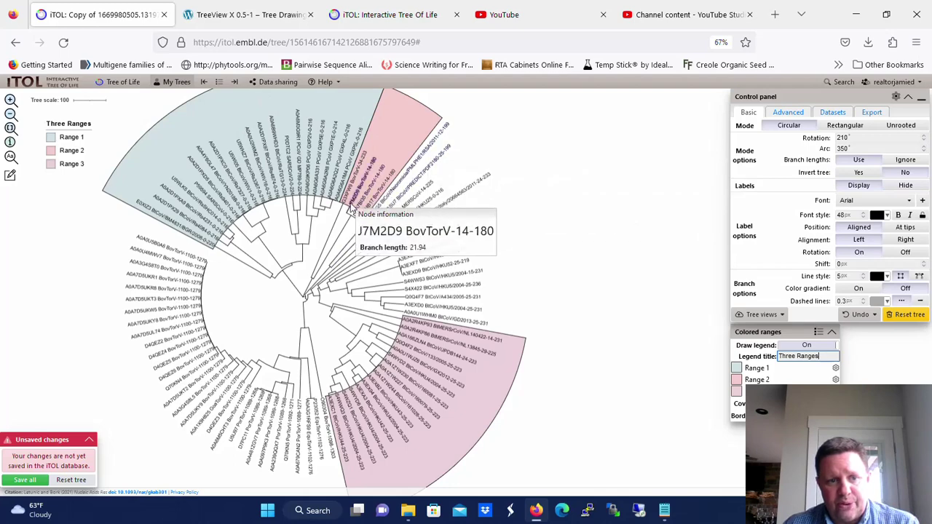
Zoom out and reposition the circular tree so it fits beside the legend.
scroll(351, 207, down, 1)
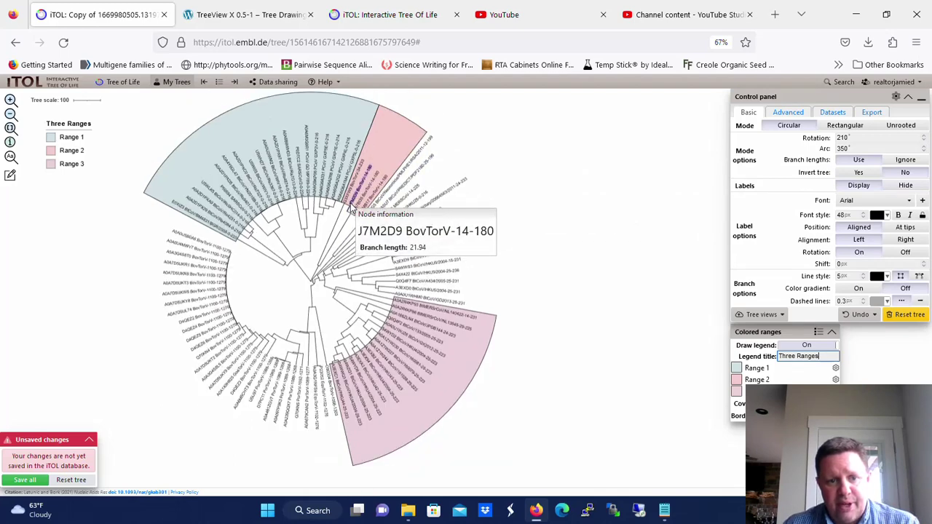
drag(484, 150, 453, 185)
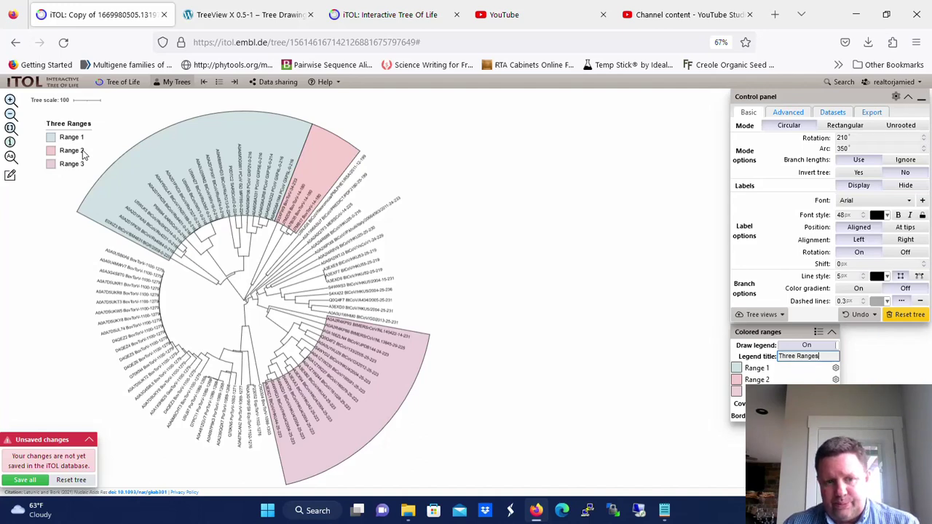
mouse_move(447, 193)
mouse_down()
mouse_move(620, 221)
mouse_move(678, 203)
mouse_move(470, 183)
mouse_move(447, 190)
mouse_up()
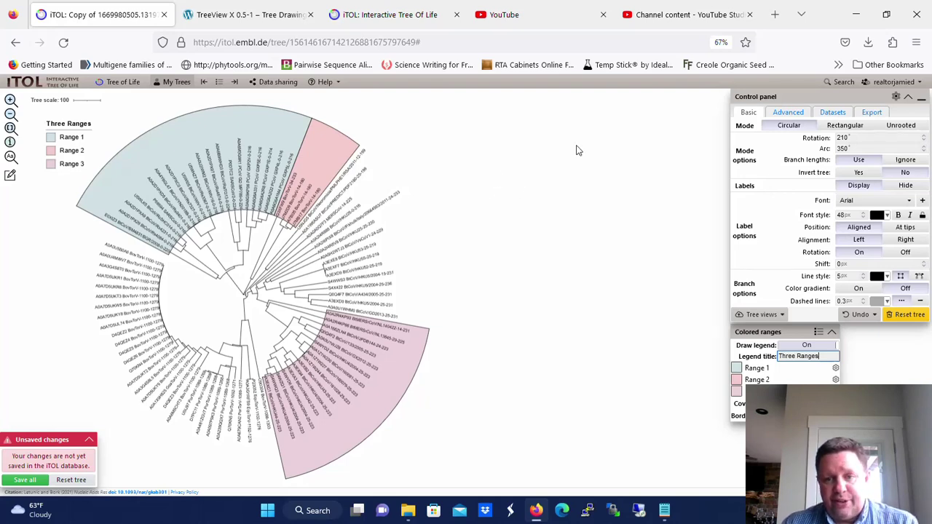
Set the export to a full-image PNG at 300 dpi named 'RangesColors'.
click(869, 114)
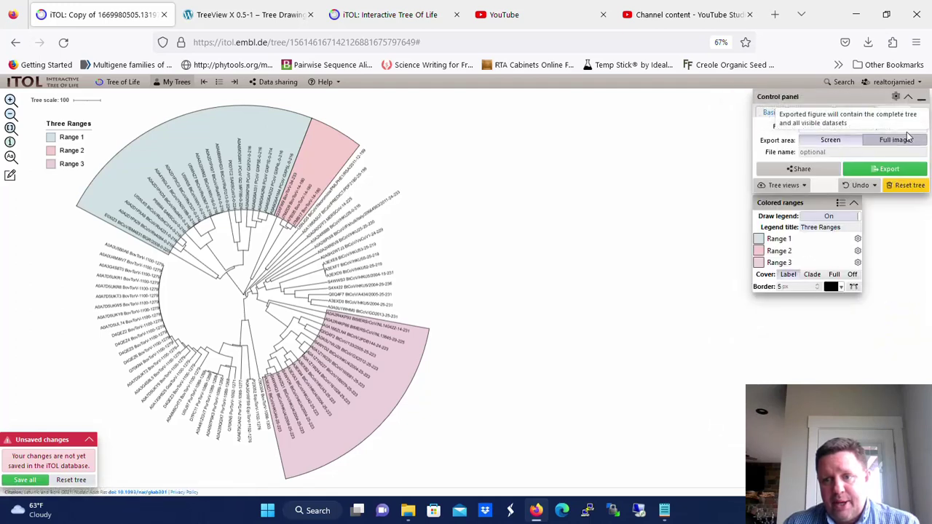
click(920, 128)
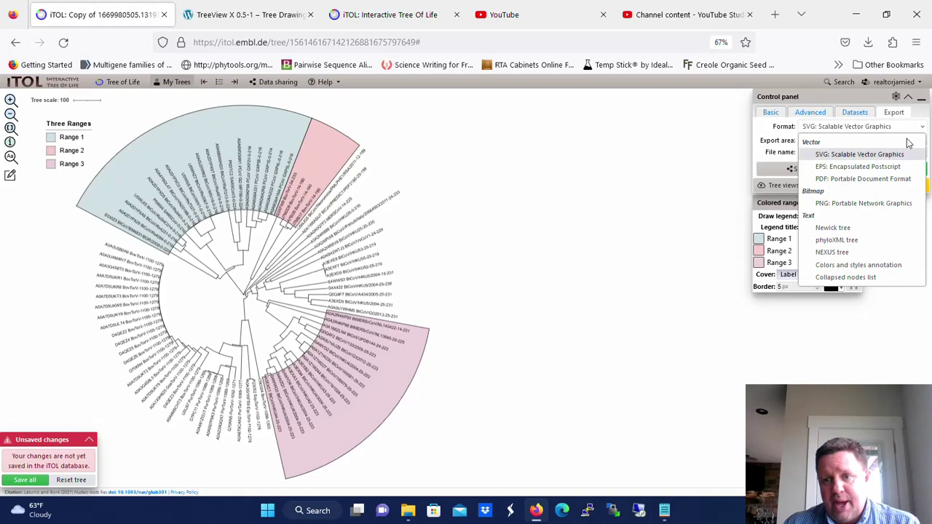
click(866, 203)
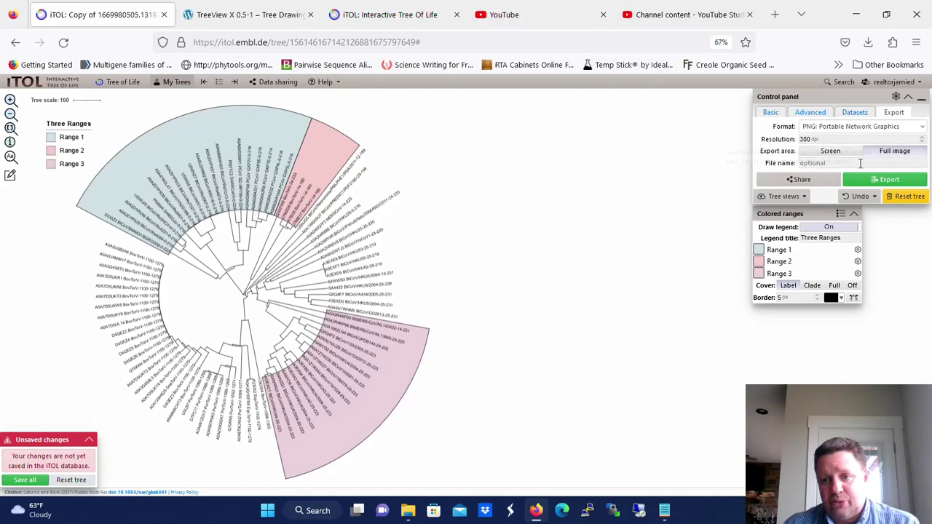
click(834, 163)
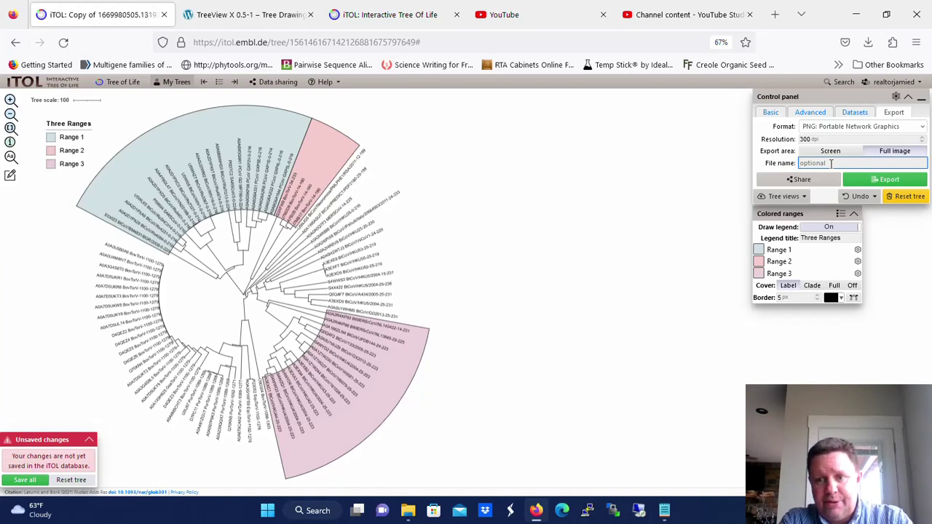
text(RangesCol)
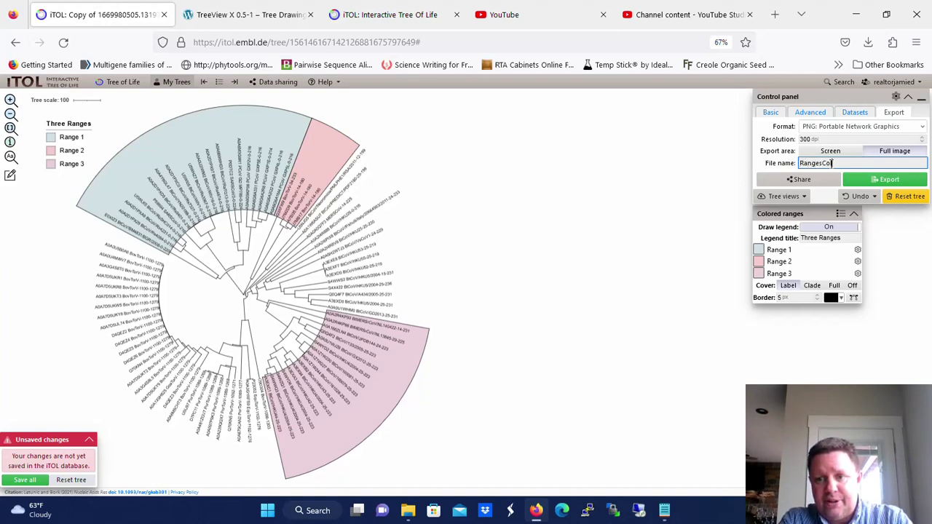
text(ors)
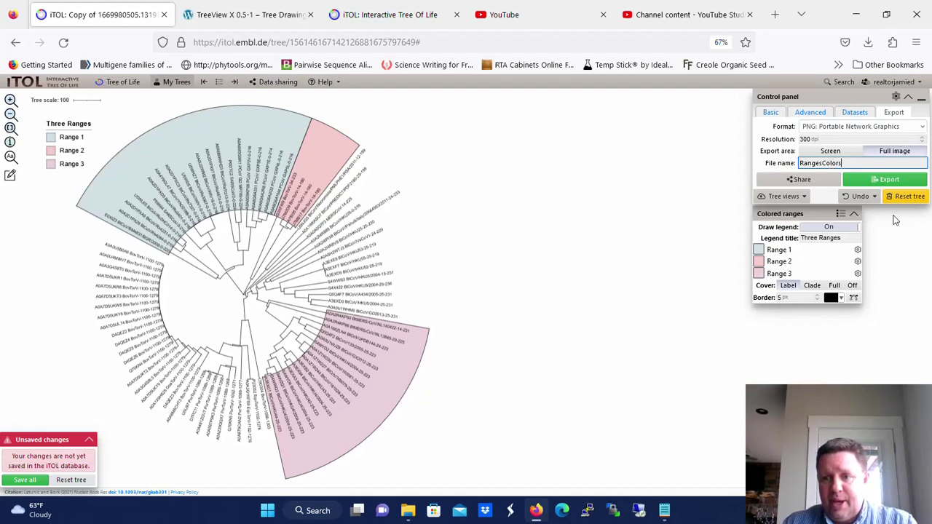
Export the tree as RangesColors.png and dismiss the downloads list.
click(883, 180)
click(883, 179)
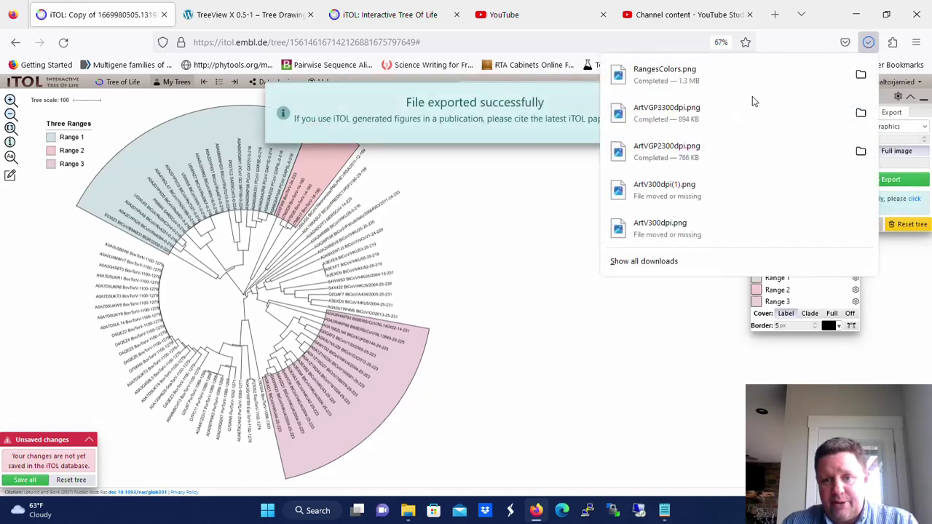
click(668, 341)
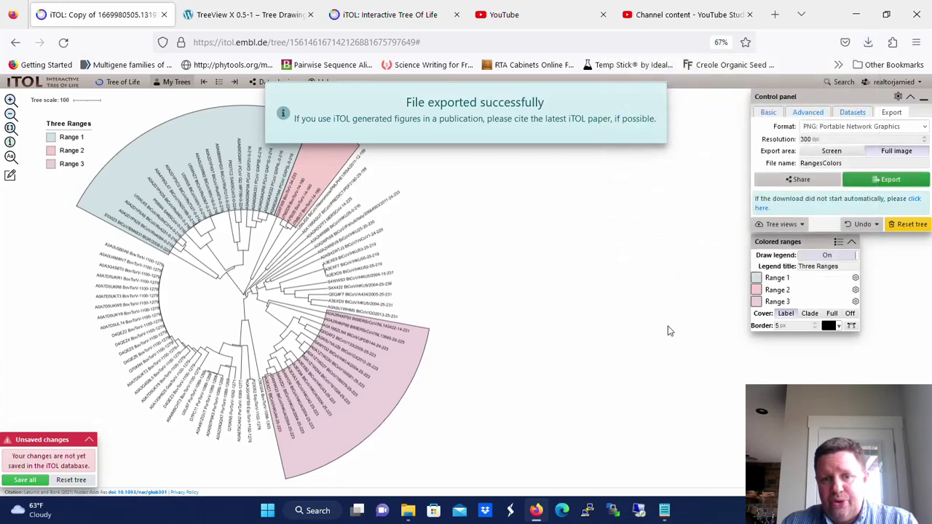
Save all changes to the iTOL database and make the current view the tree's default.
click(797, 226)
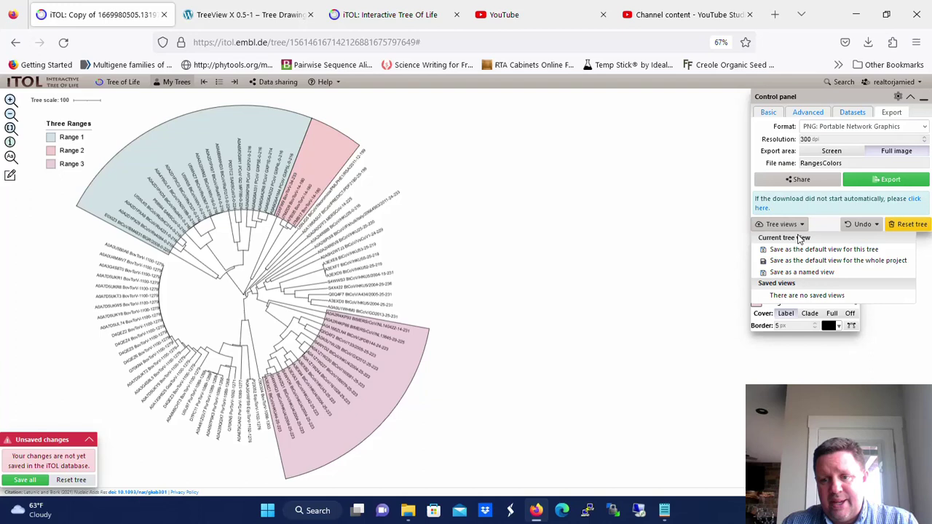
click(799, 249)
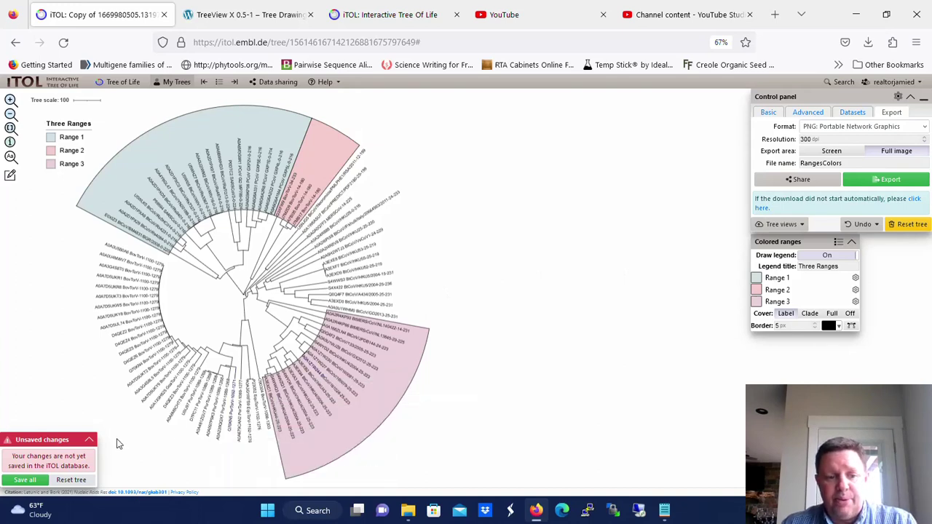
click(26, 480)
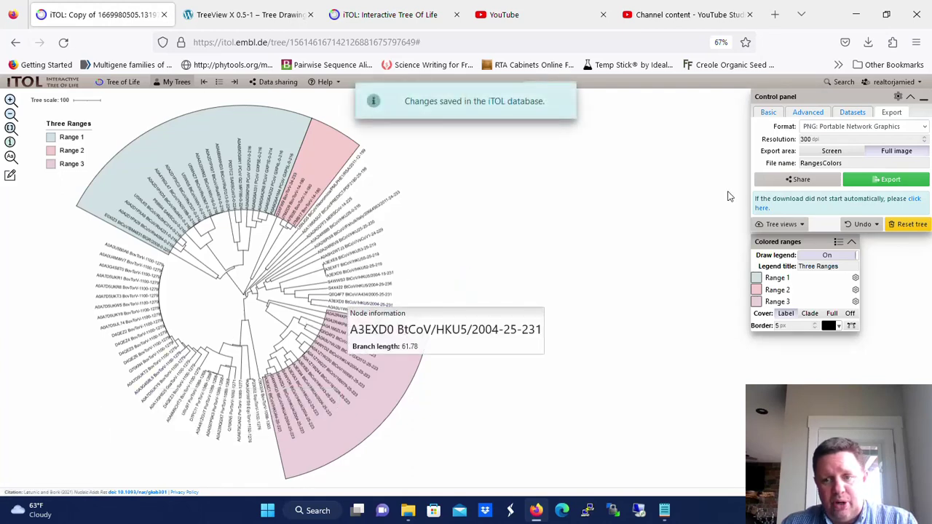
click(786, 225)
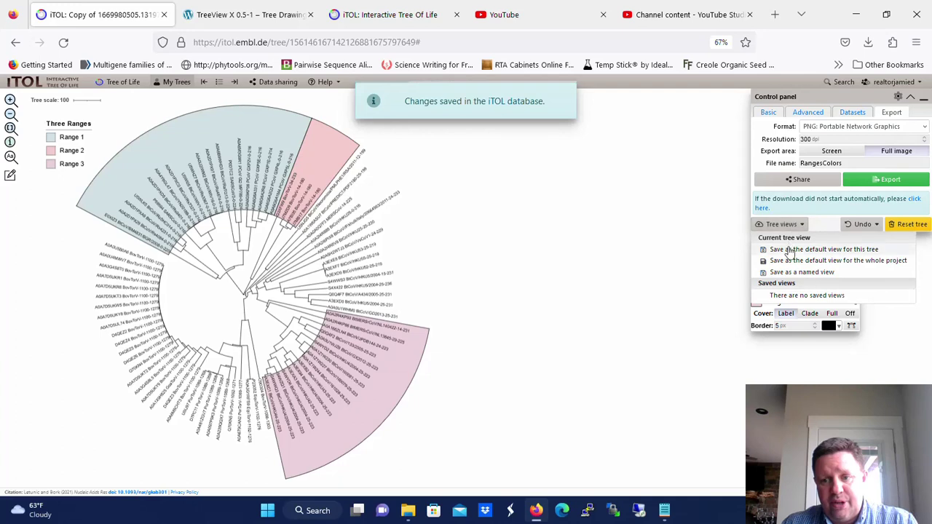
click(790, 250)
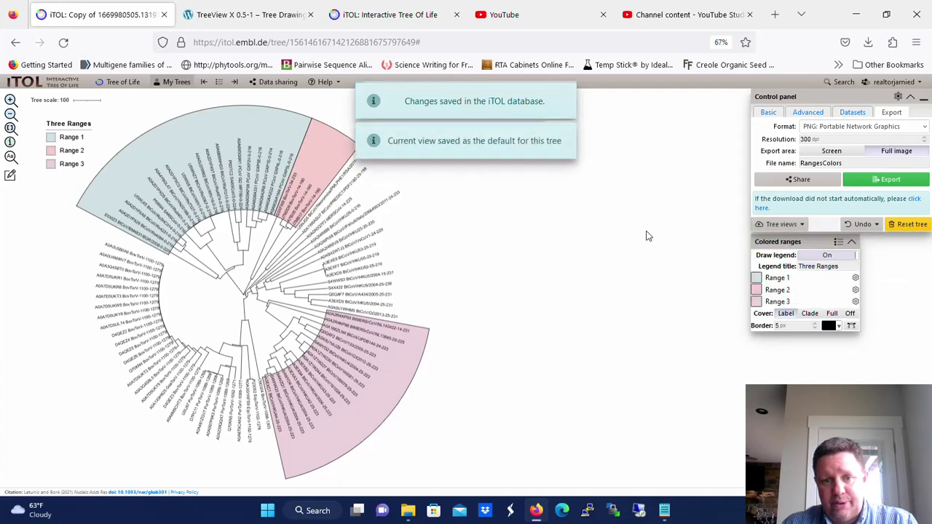